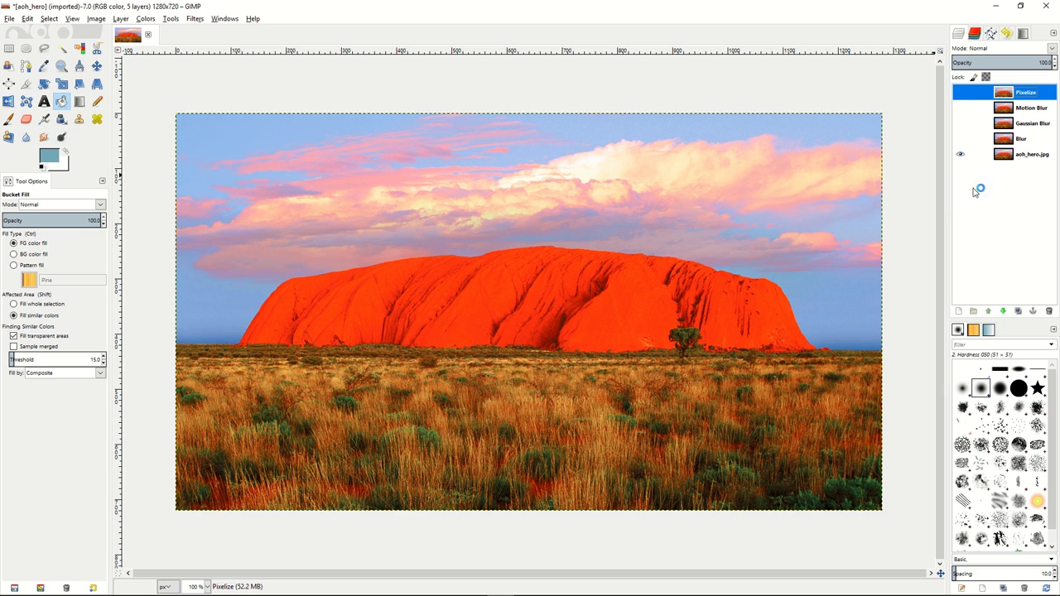
Step: Show the Blur layer and apply the simple Blur filter to it, comparing the result with the original image
click(1023, 144)
click(1025, 143)
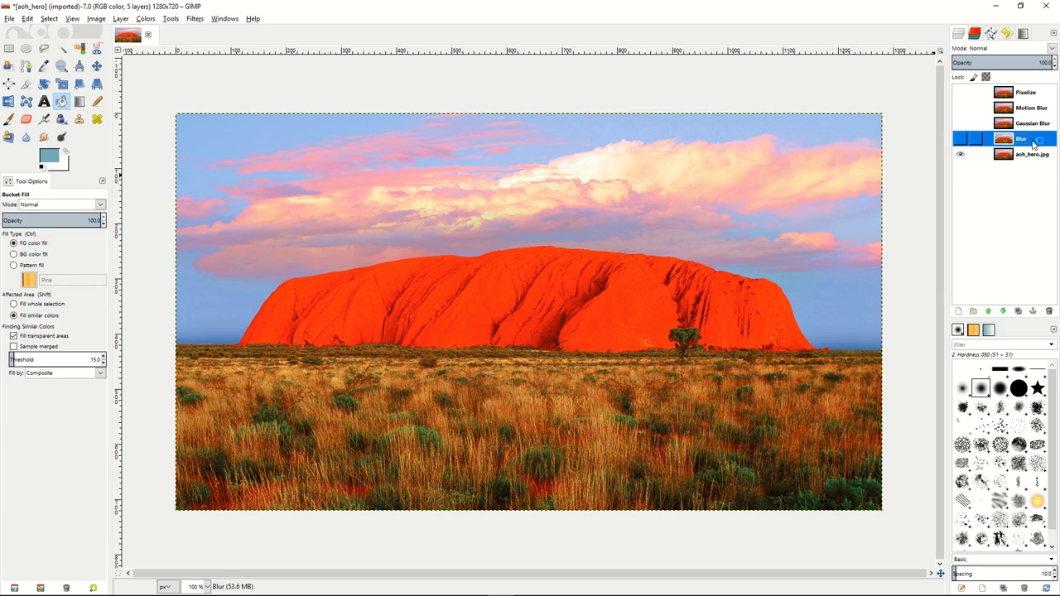
click(961, 140)
click(195, 19)
mouse_move(207, 83)
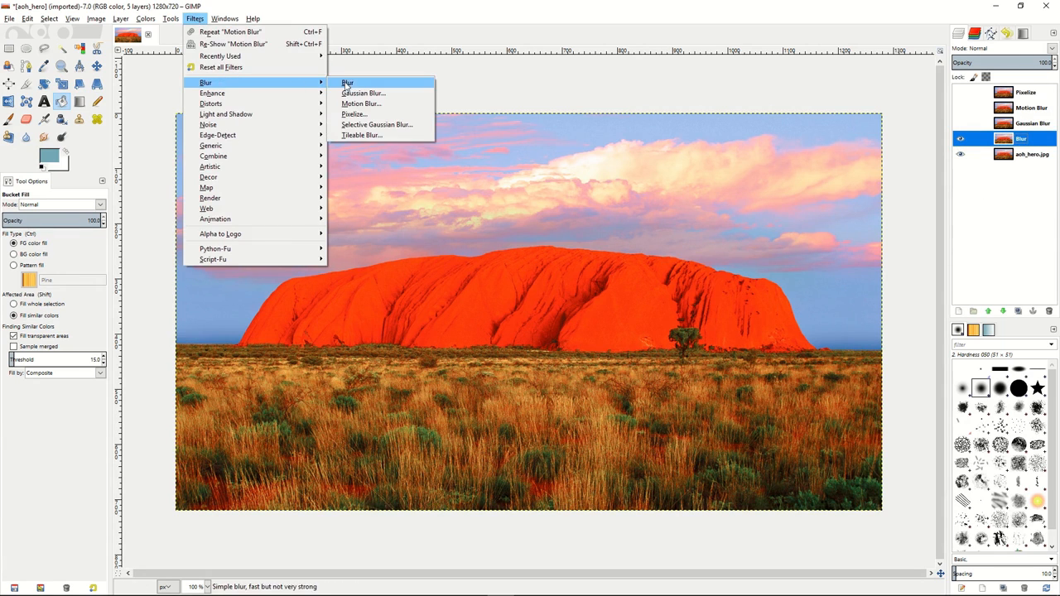
click(350, 84)
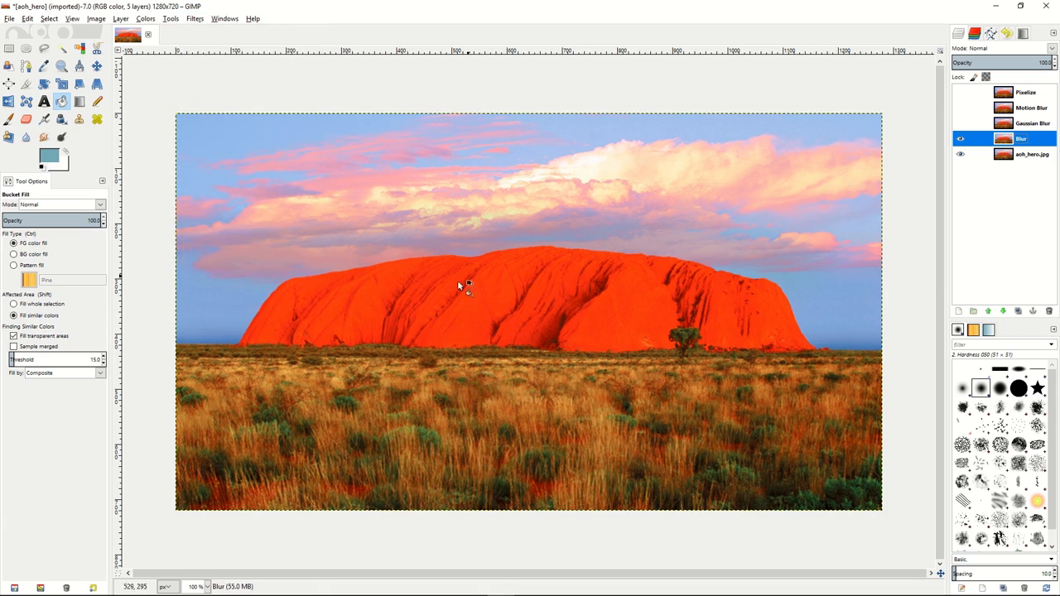
click(961, 141)
click(960, 141)
click(960, 141)
Step: Show the Gaussian Blur layer and apply a Gaussian Blur with an 8 px horizontal and vertical radius
click(969, 127)
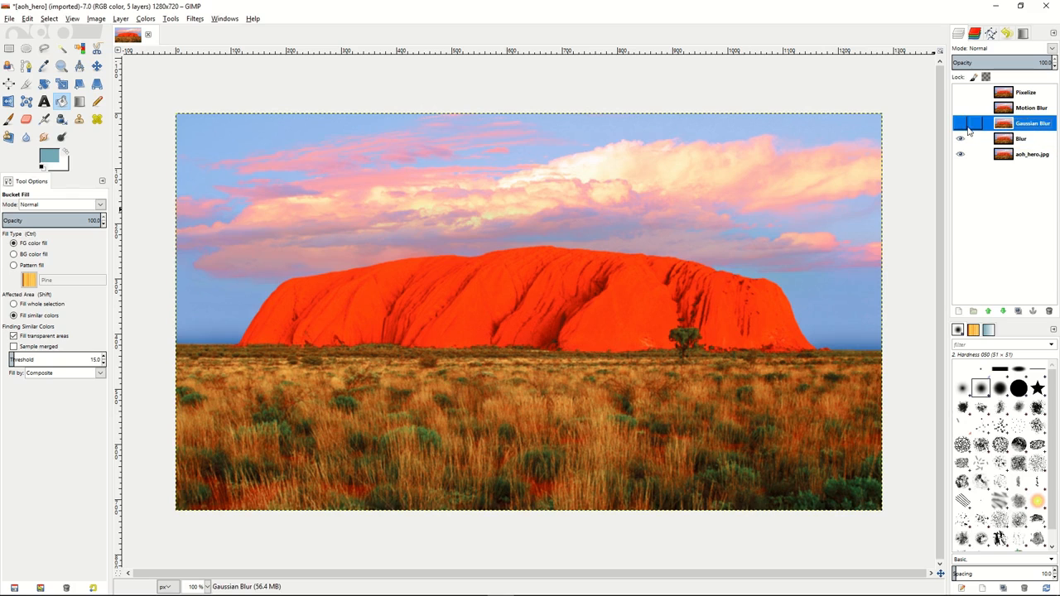
click(961, 124)
click(193, 19)
mouse_move(208, 84)
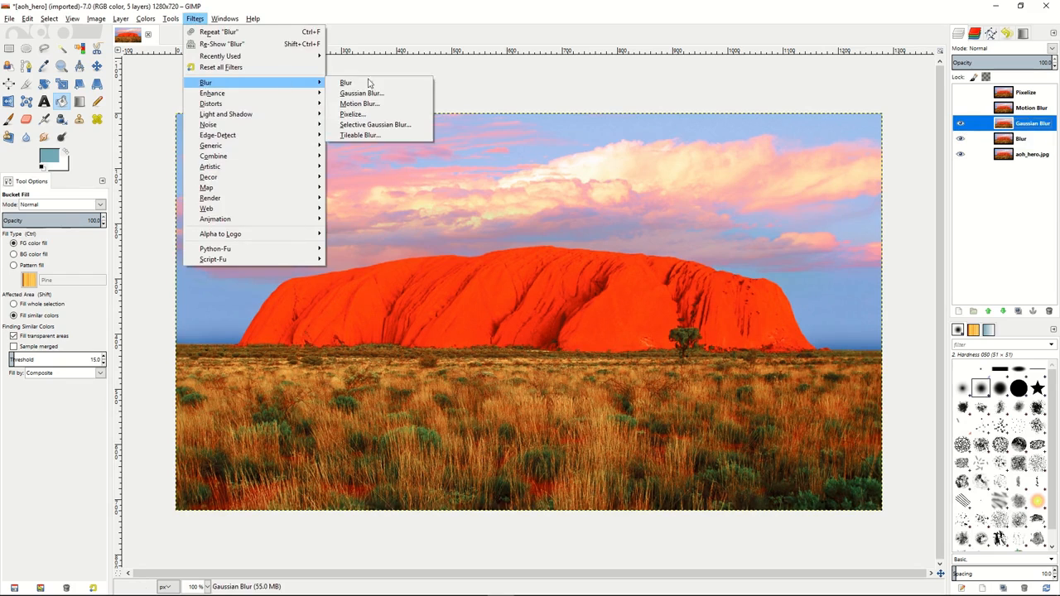
click(370, 84)
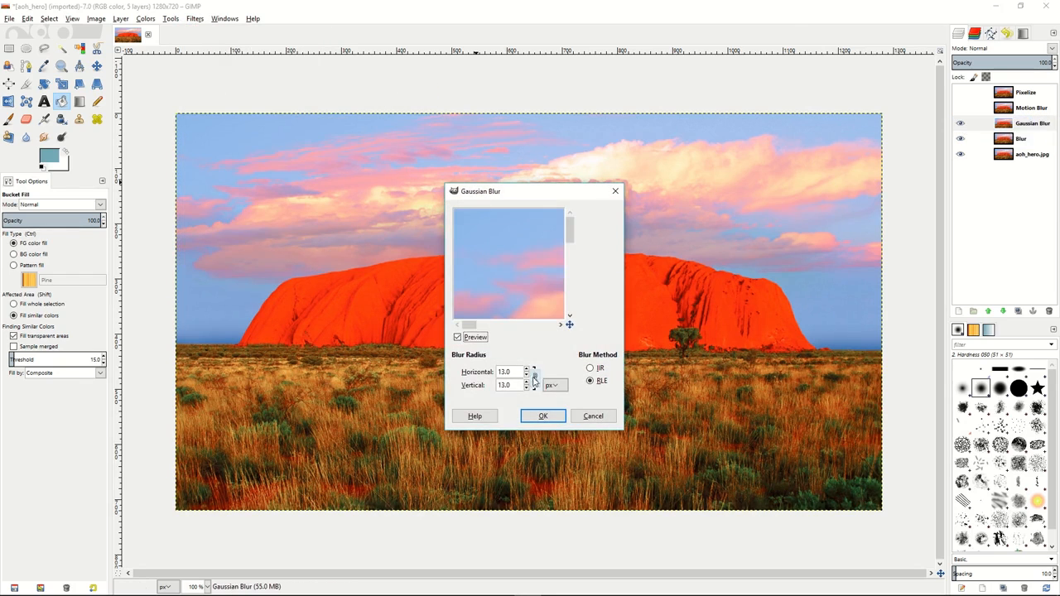
scroll(531, 377, down, 5)
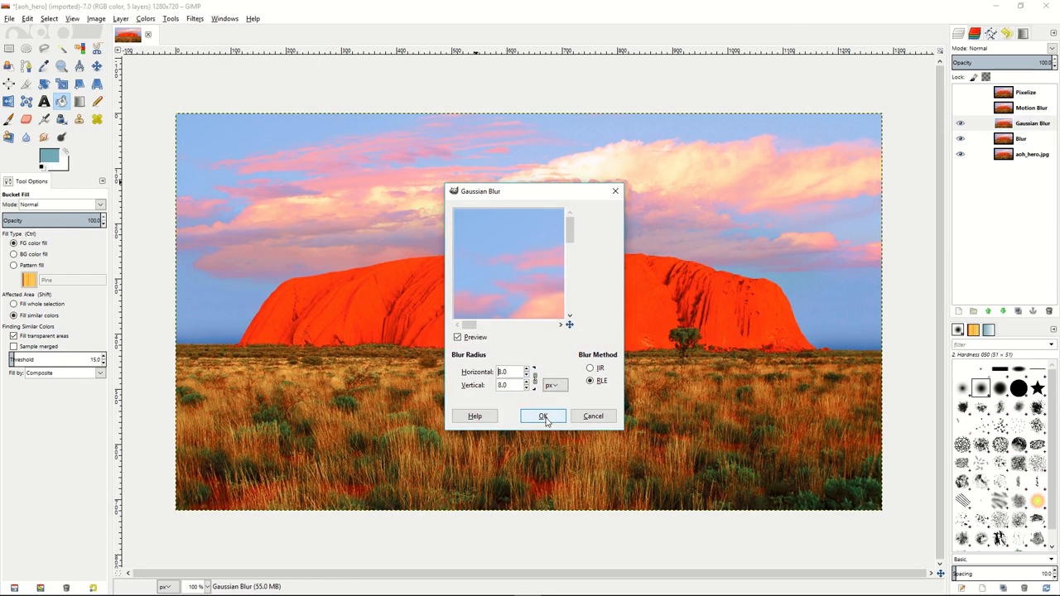
scroll(530, 375, down, 3)
click(540, 416)
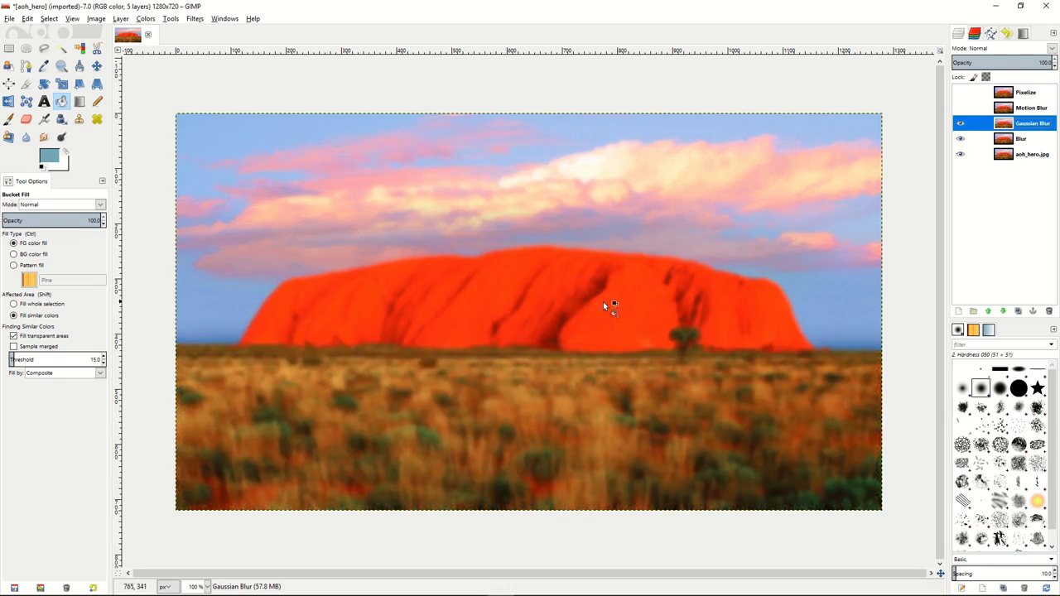
Step: Show the Motion Blur layer and apply a Zoom-type Motion Blur with a length of 28
click(963, 108)
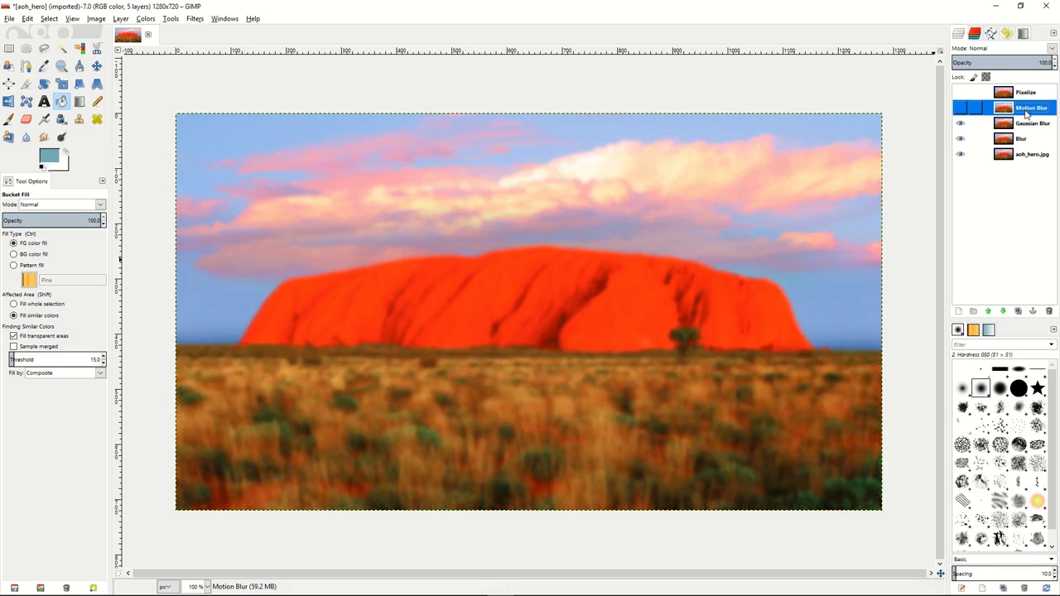
click(960, 108)
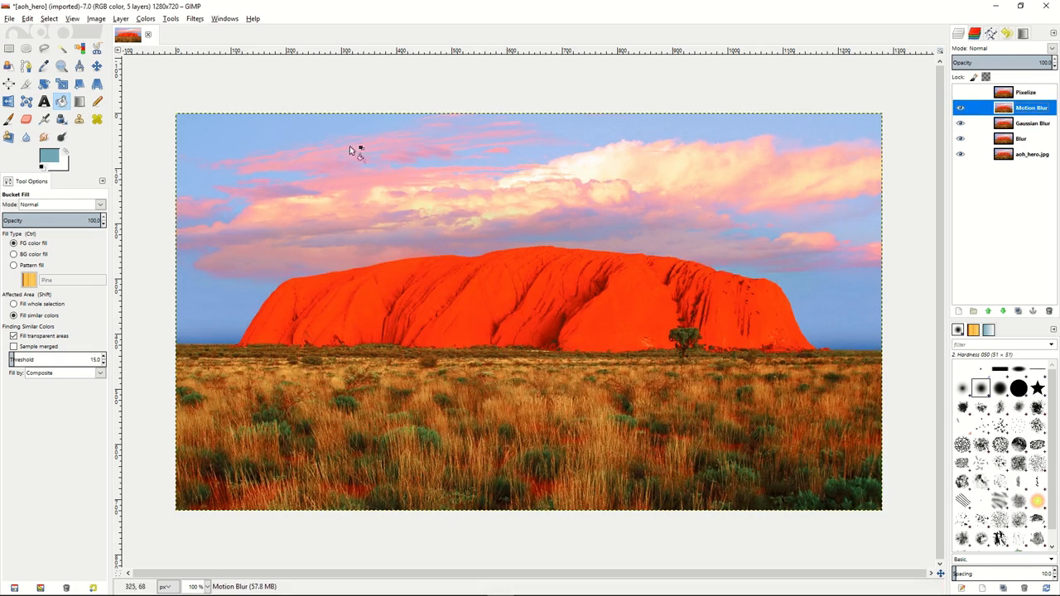
click(197, 19)
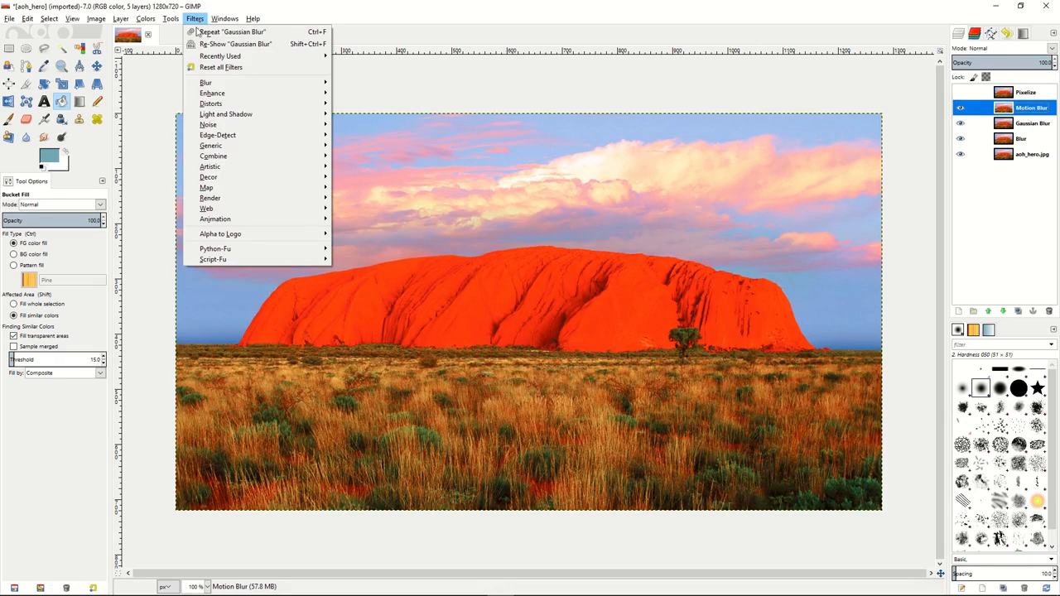
mouse_move(217, 84)
click(409, 105)
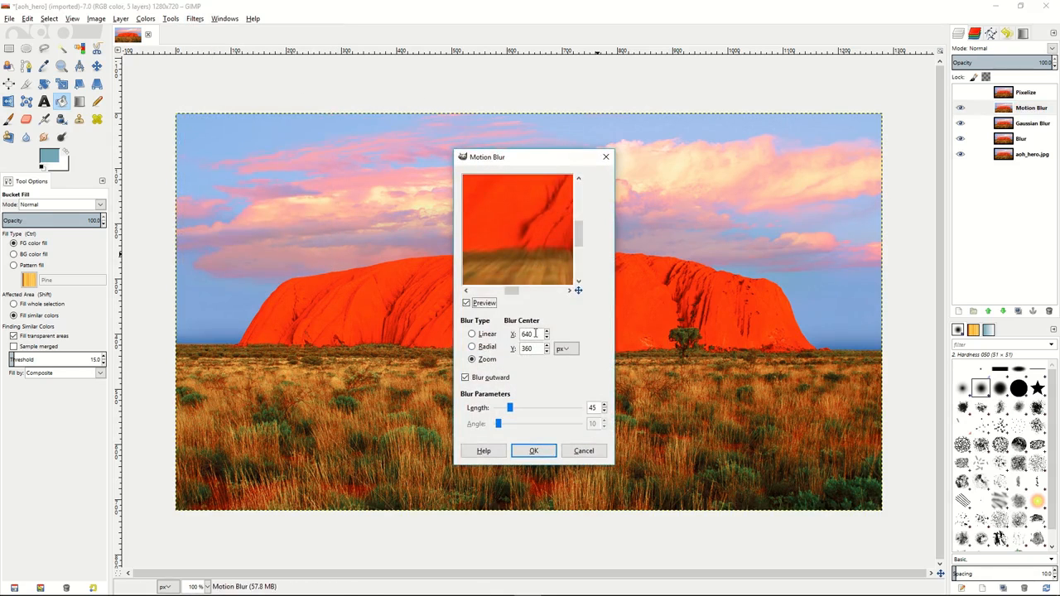
drag(510, 408, 506, 410)
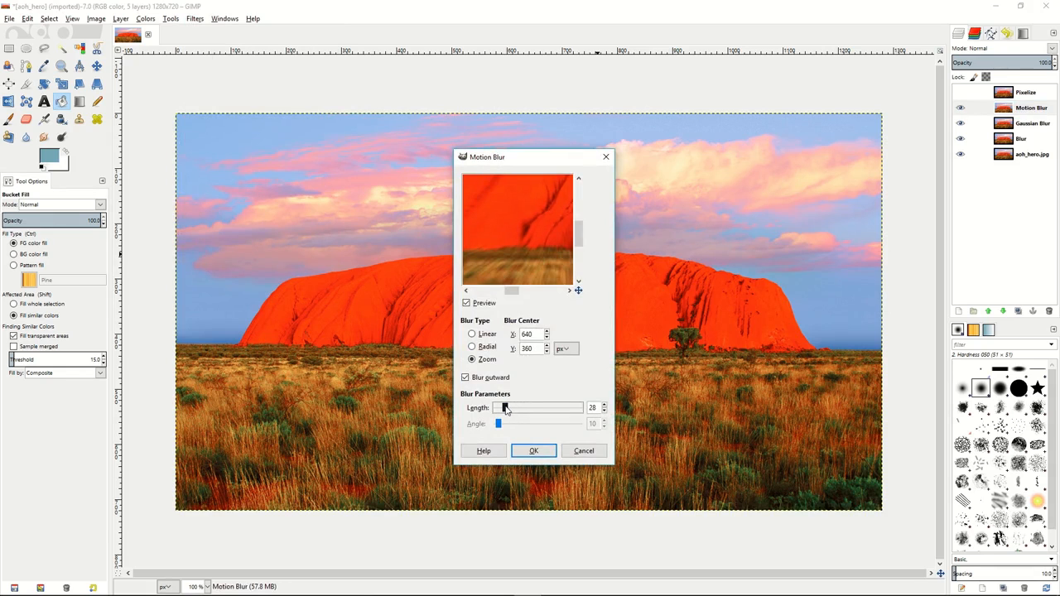
click(534, 451)
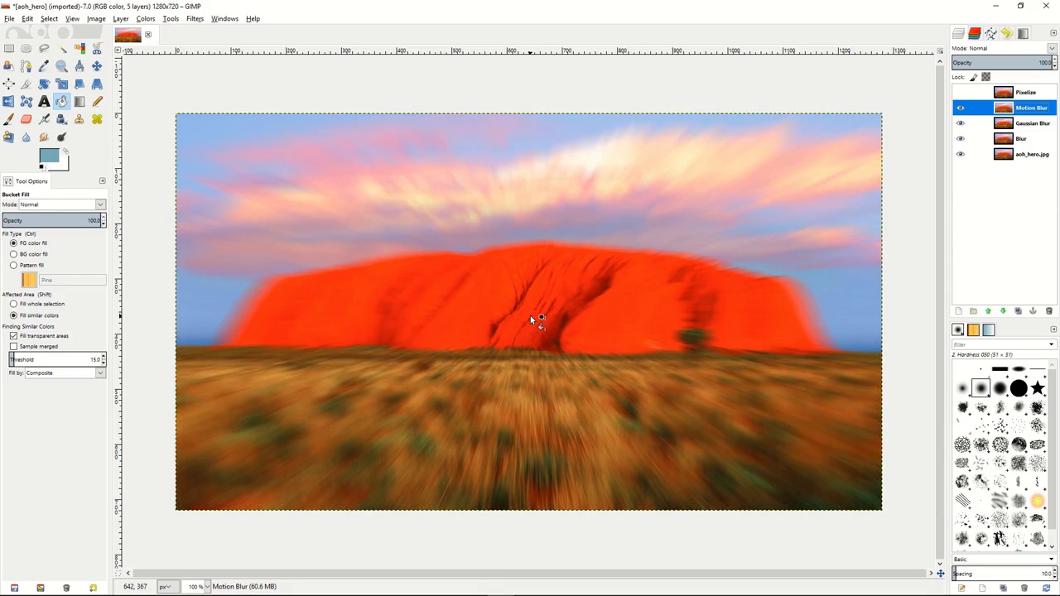
Step: Show the Pixelize layer and apply the Pixelize filter with a pixel width and height of 7 px
click(963, 95)
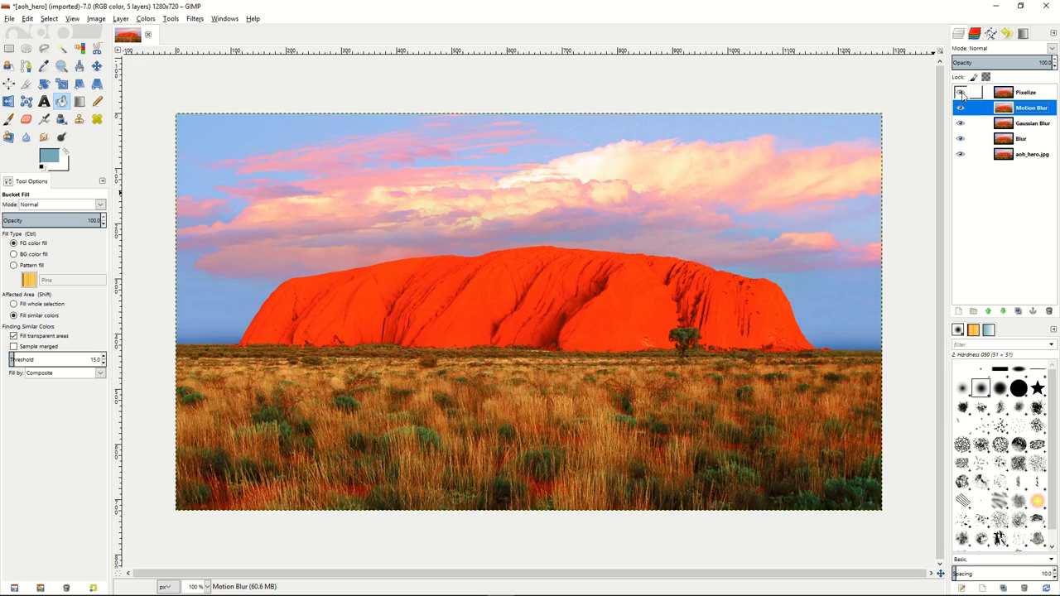
click(1042, 98)
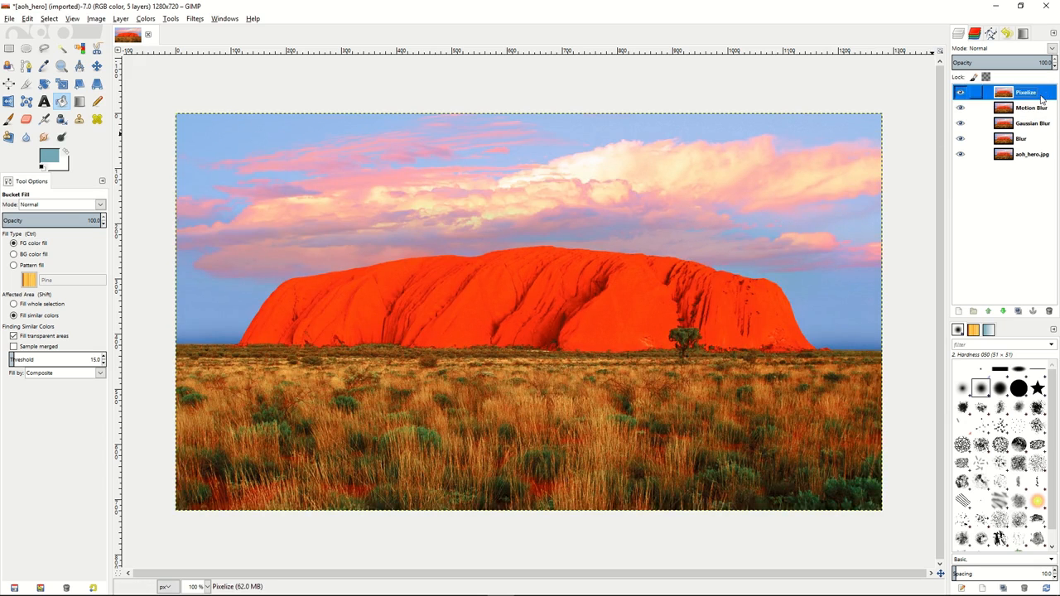
click(194, 19)
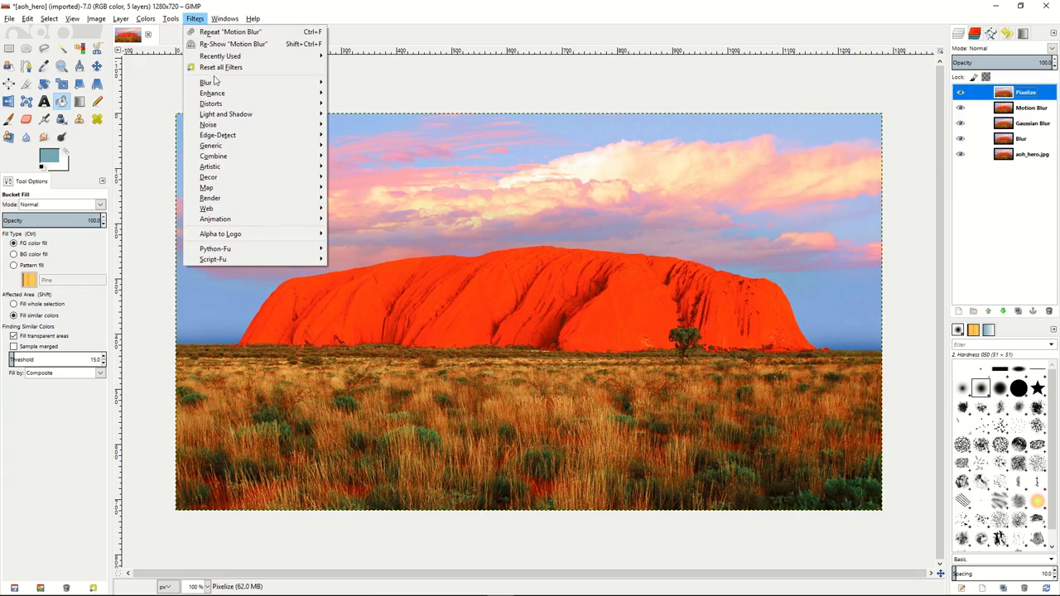
mouse_move(215, 82)
click(371, 116)
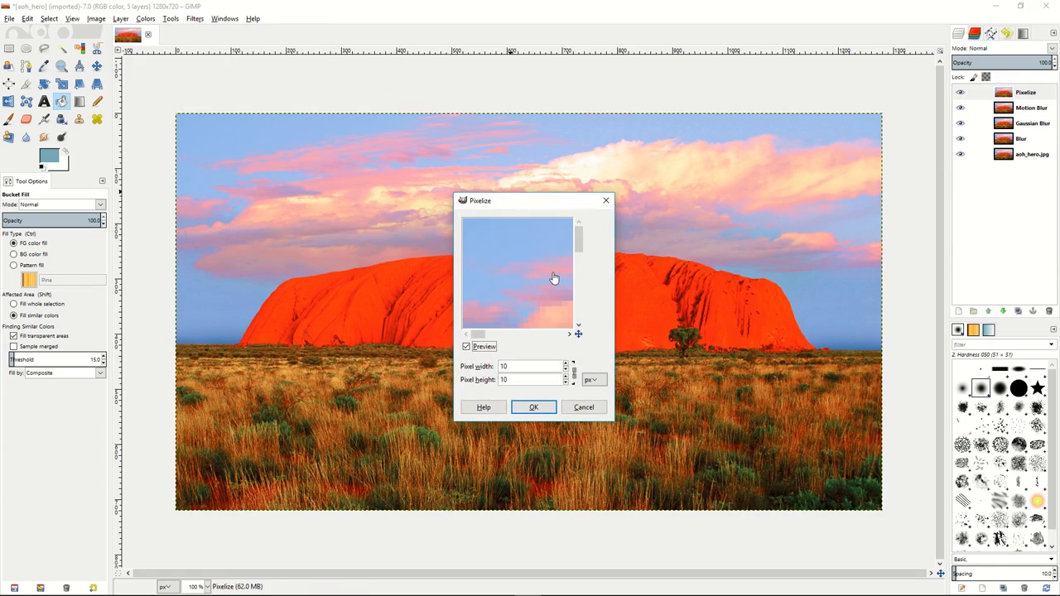
scroll(538, 291, down, 5)
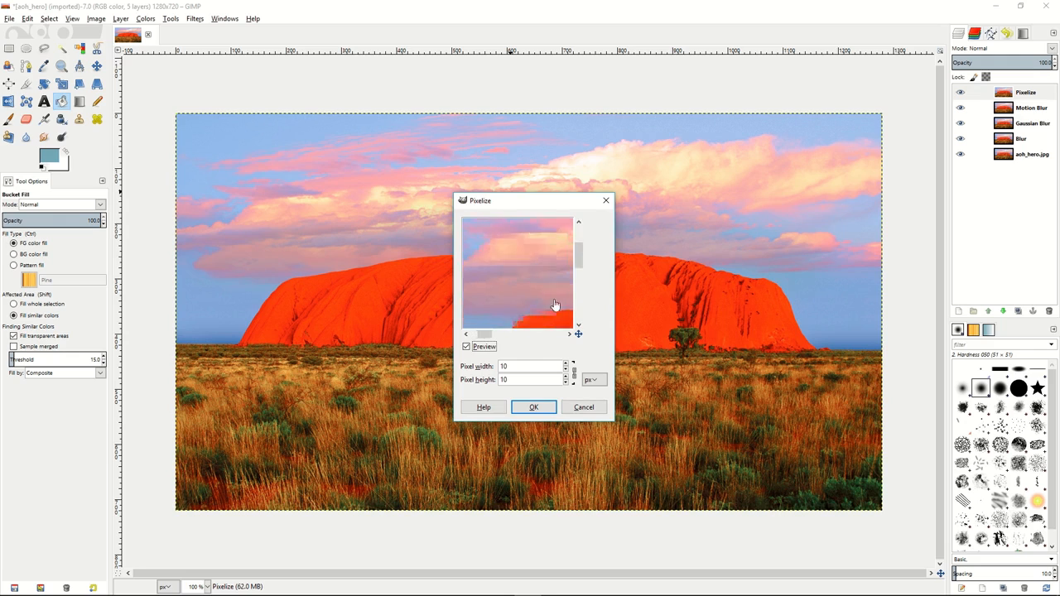
click(566, 370)
click(566, 369)
click(566, 370)
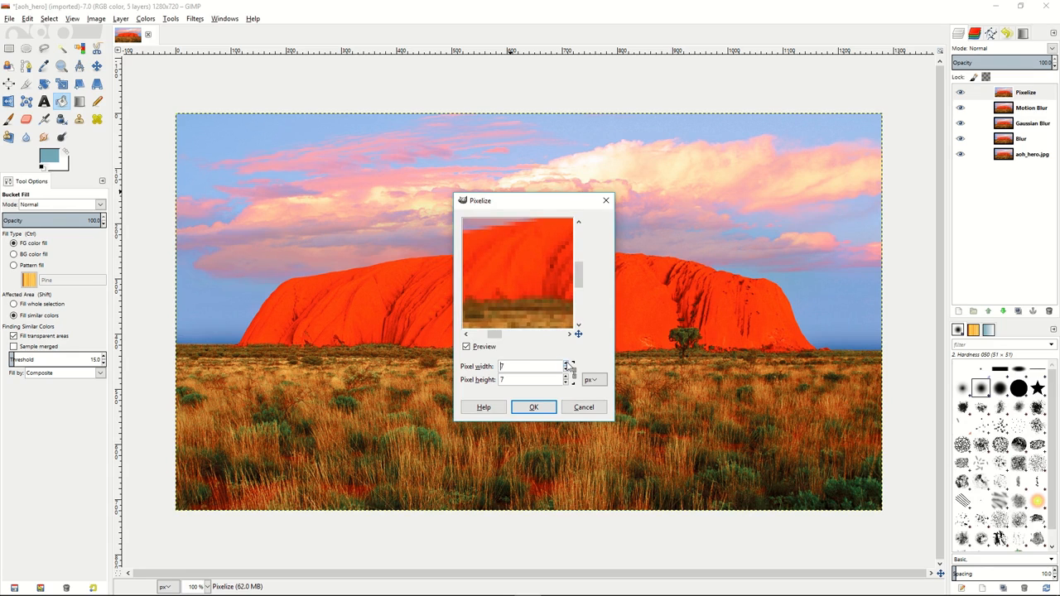
click(533, 407)
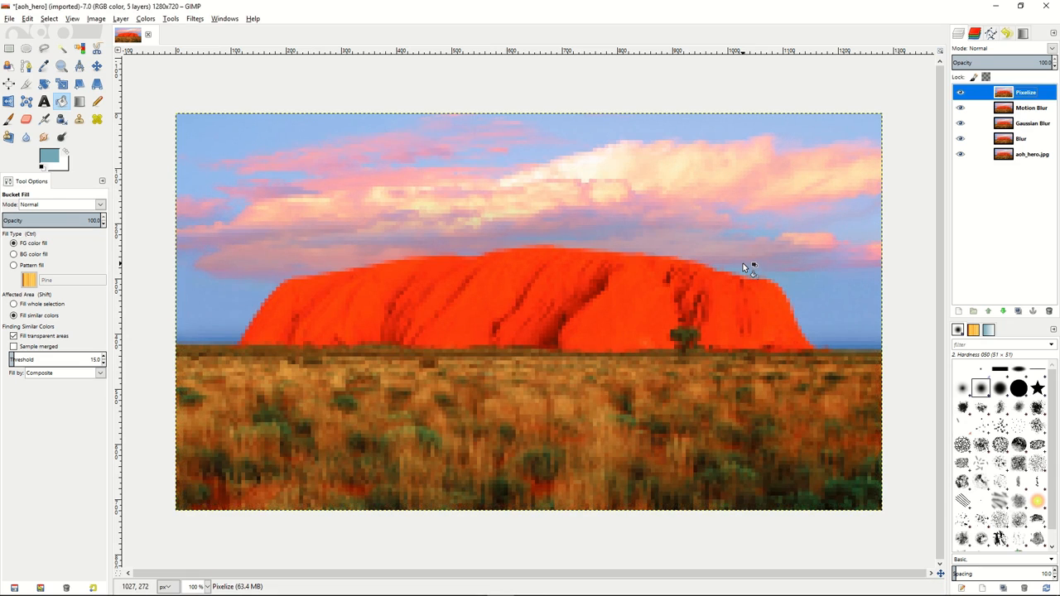
Step: Hide the Pixelize, Motion Blur and Gaussian Blur layers and lower the Blur layer's opacity to about 46.7
click(961, 92)
click(961, 107)
click(961, 123)
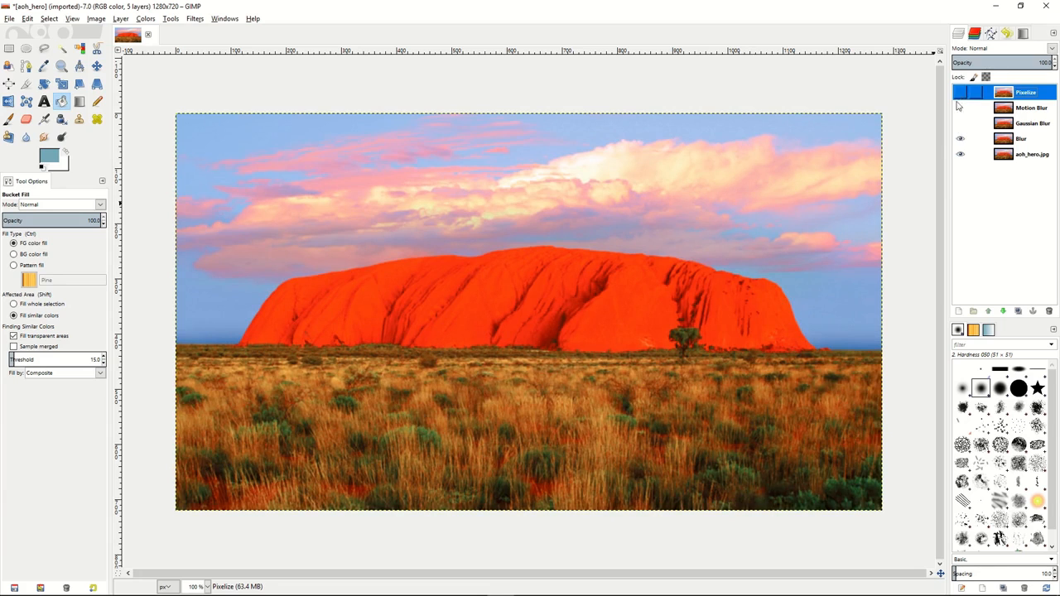
click(1023, 140)
drag(1023, 62, 998, 63)
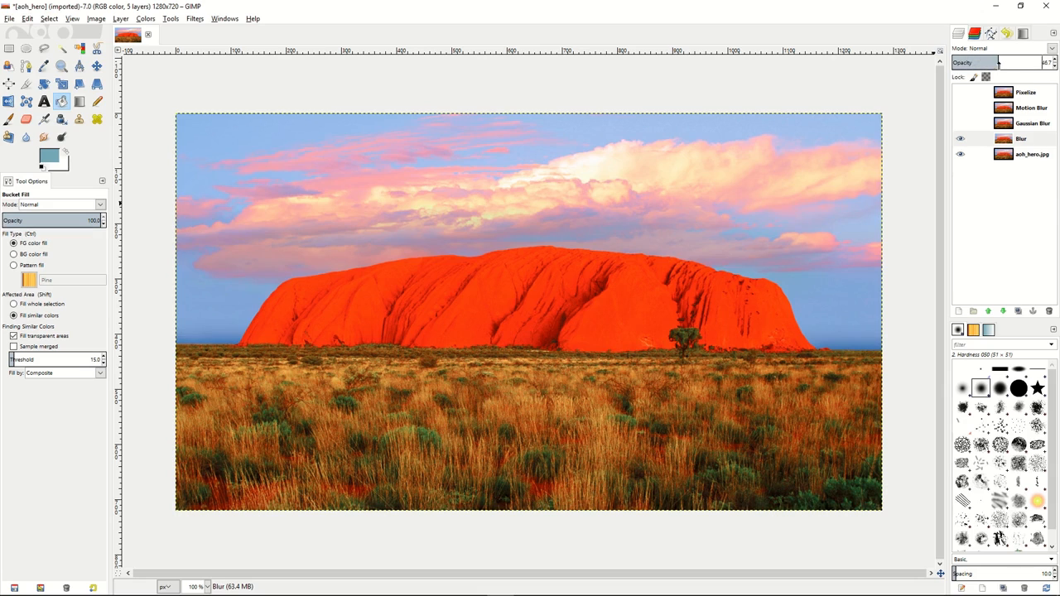
Step: Hide the Blur layer, show the Gaussian Blur layer and lower its opacity to about 58.6
click(961, 123)
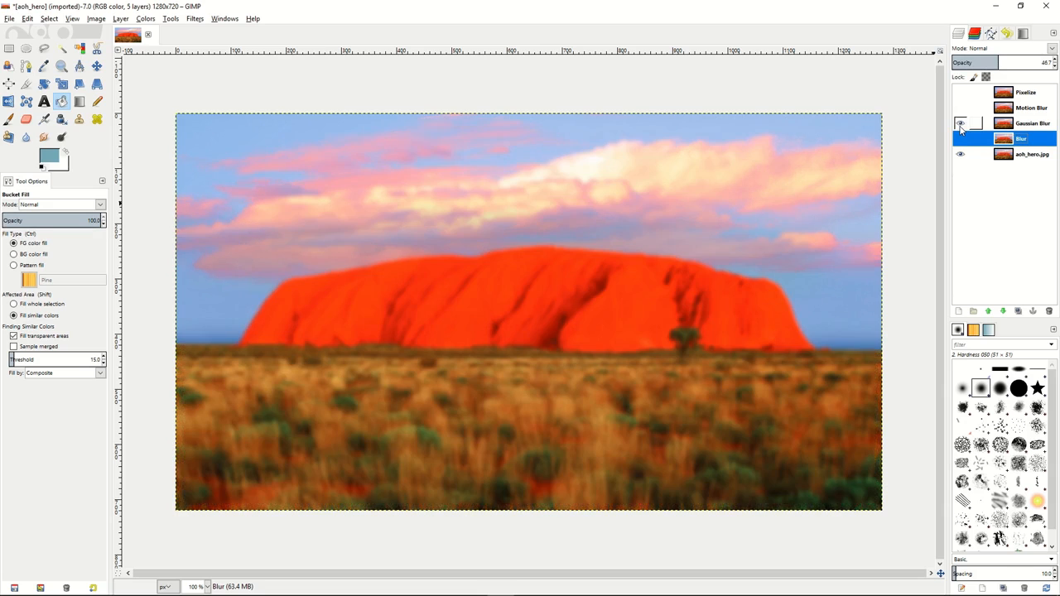
click(1030, 127)
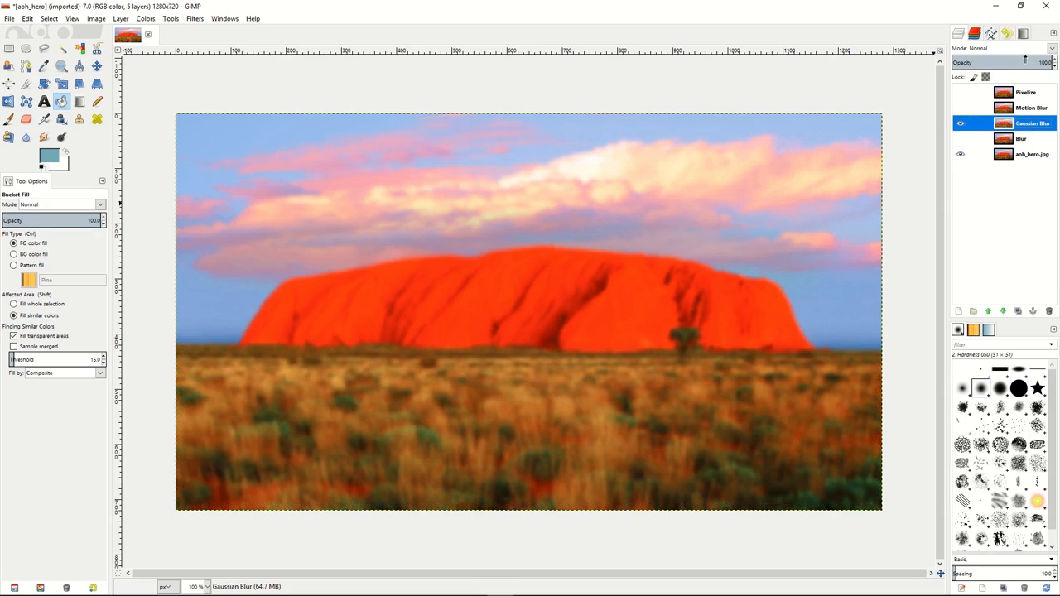
drag(1025, 61, 1009, 58)
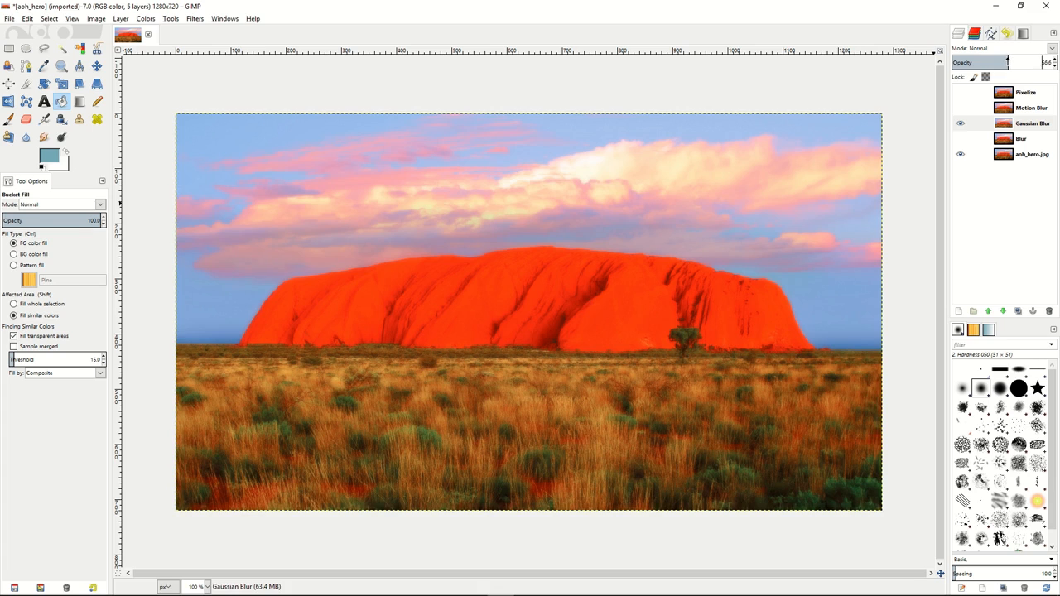
Step: Hide the Gaussian Blur layer, show the Motion Blur layer and lower its opacity to about 49.5
click(961, 124)
click(963, 109)
click(962, 108)
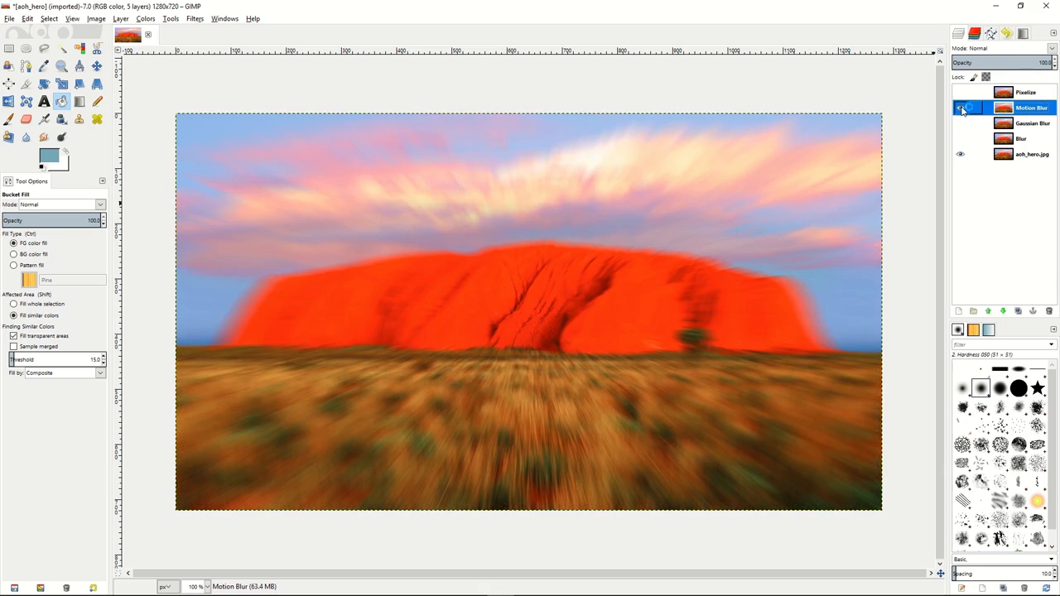
drag(1028, 62, 1001, 63)
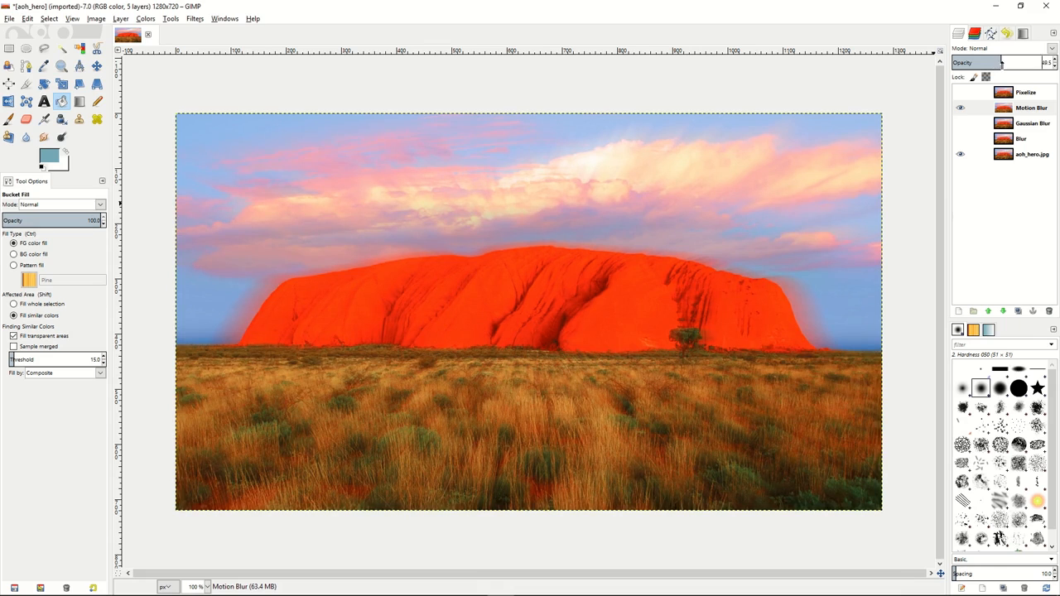
Step: Hide the Motion Blur layer, show the Pixelize layer and adjust its opacity, ending at 100
click(961, 108)
click(961, 92)
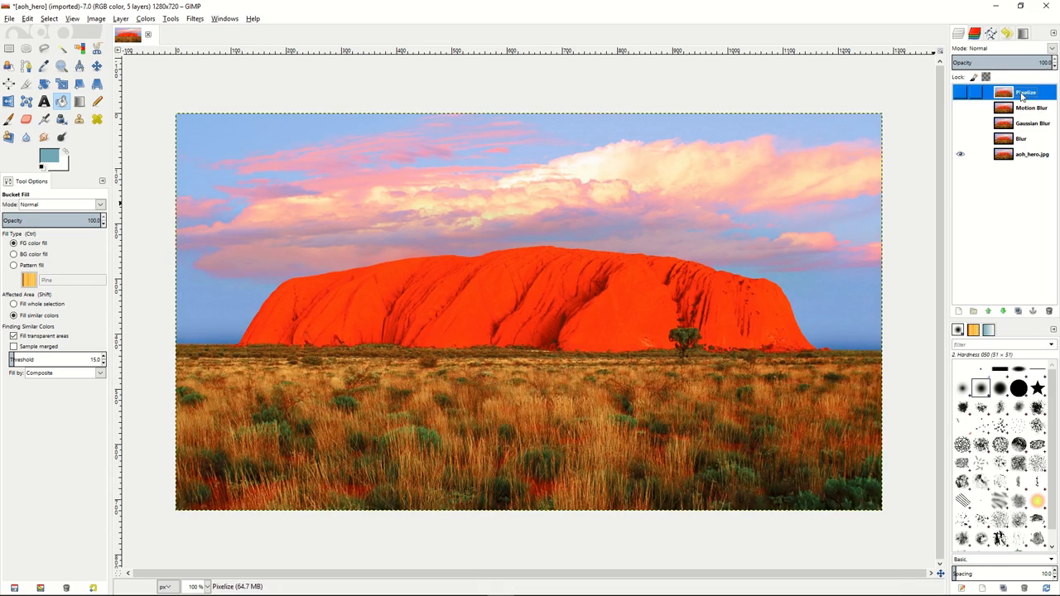
drag(1010, 63, 1057, 63)
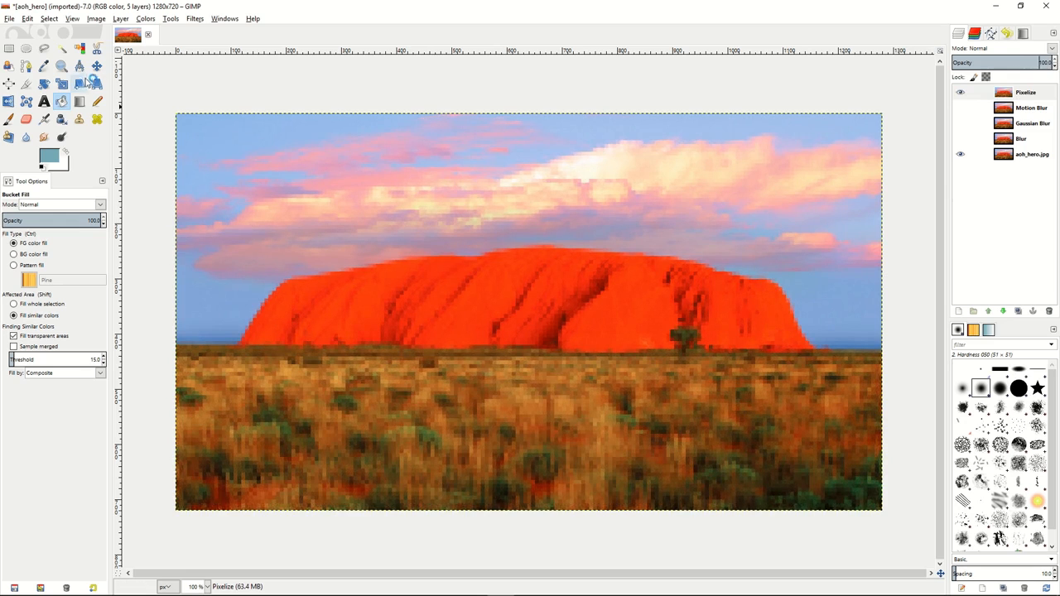
Step: Select a rectangle about 1239 × 677 px just inside the image edges and add an inverted Selection layer mask to the Pixelize layer
click(9, 49)
drag(187, 125, 868, 497)
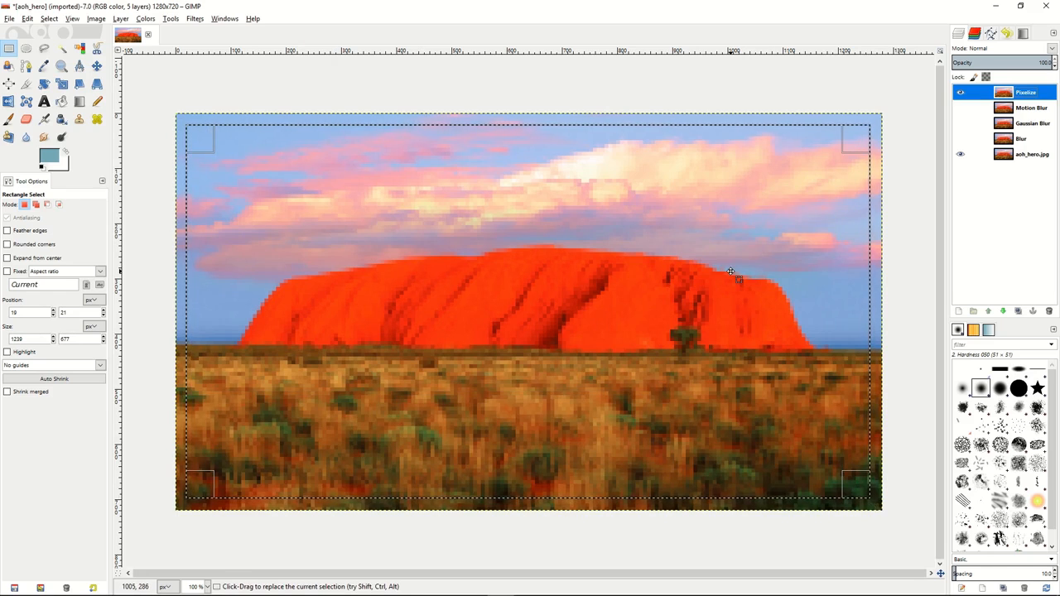
click(1031, 98)
right_click(1044, 96)
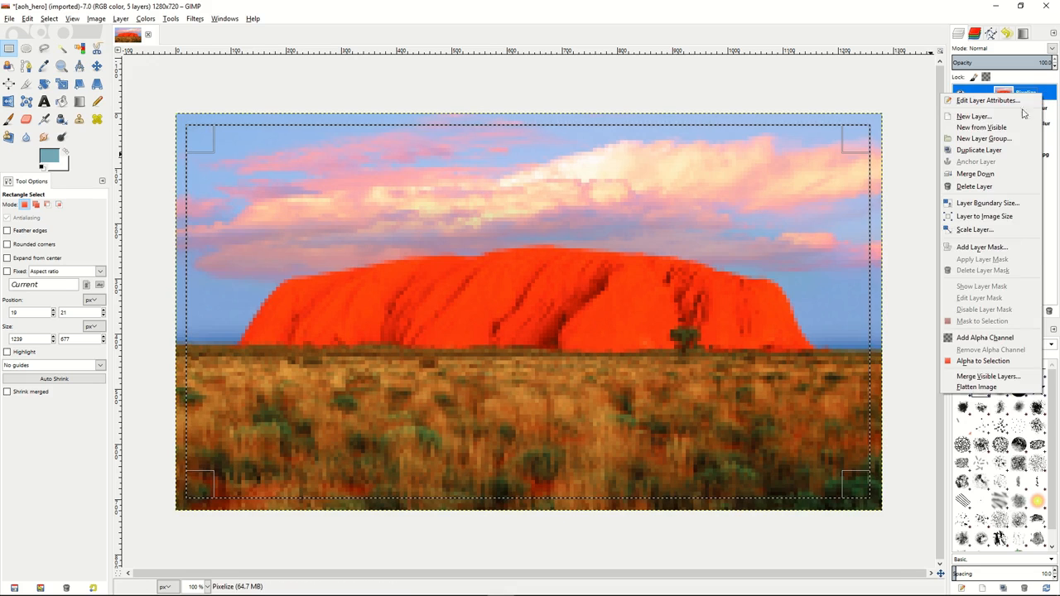
click(991, 247)
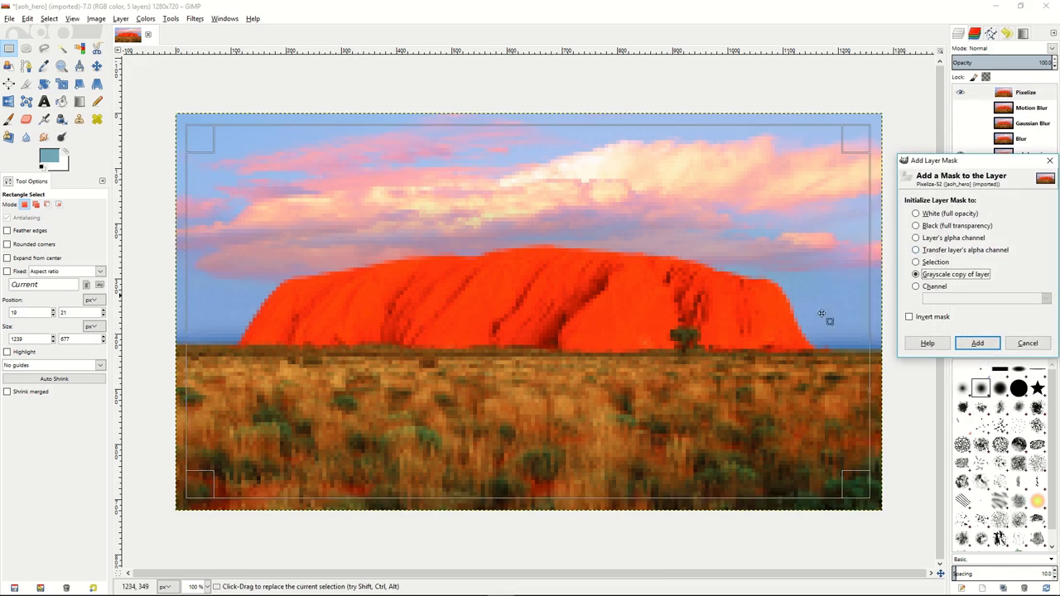
click(917, 262)
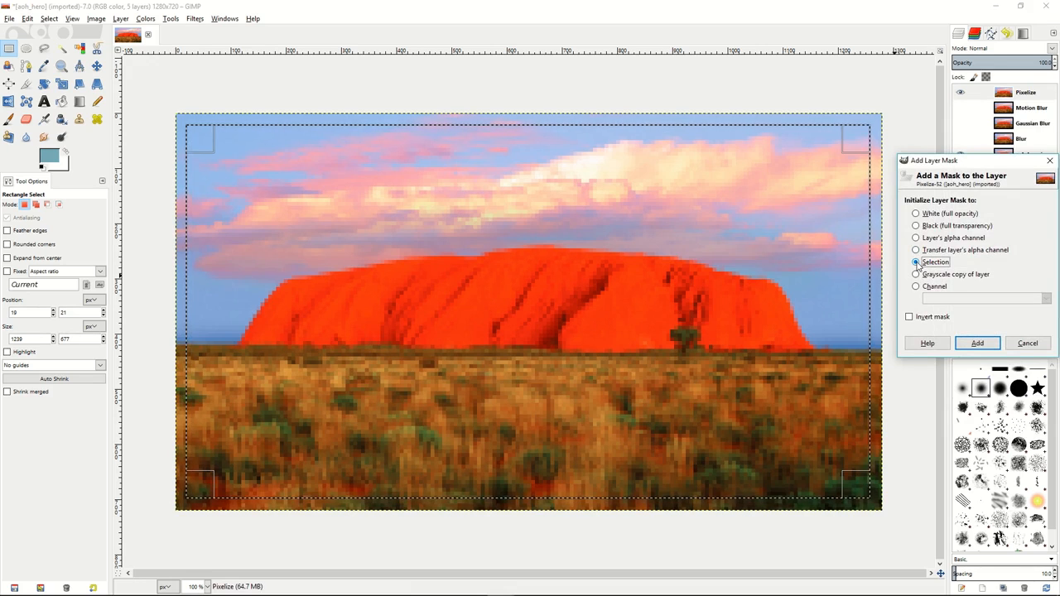
click(910, 317)
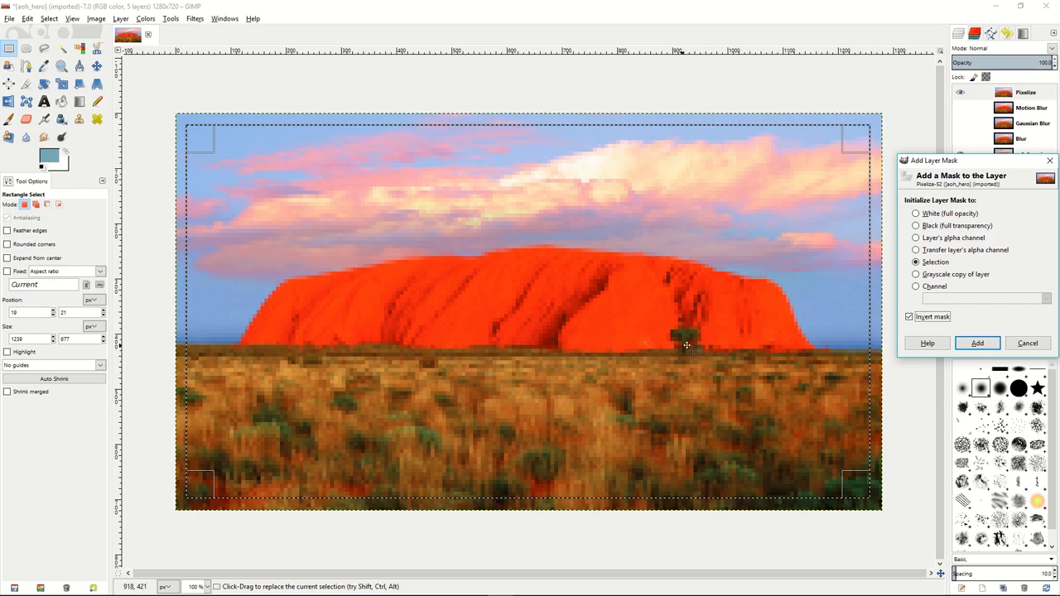
click(978, 343)
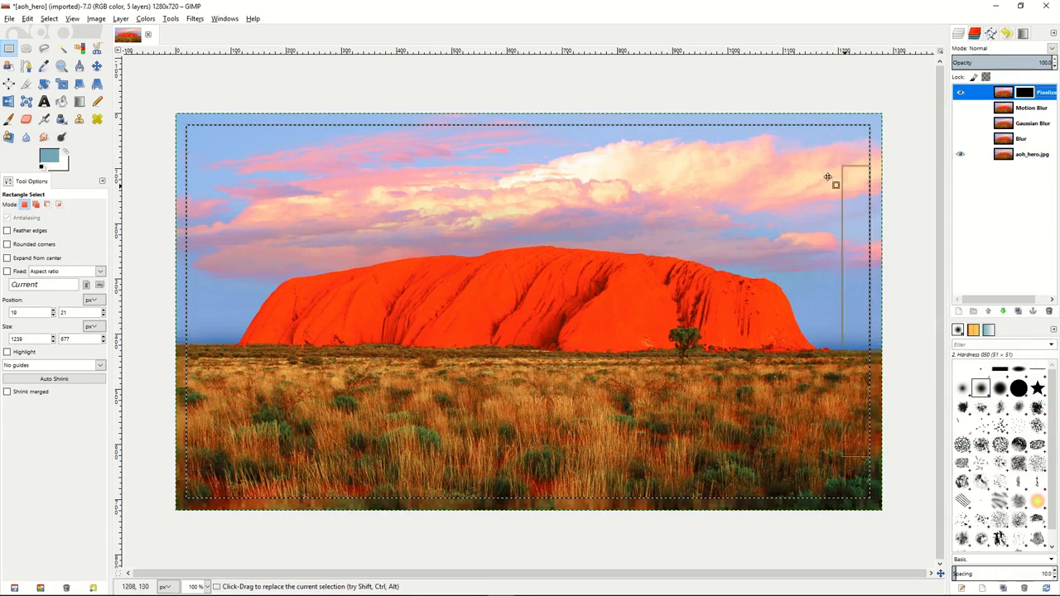
Step: Clear the rectangular selection from the image
right_click(461, 259)
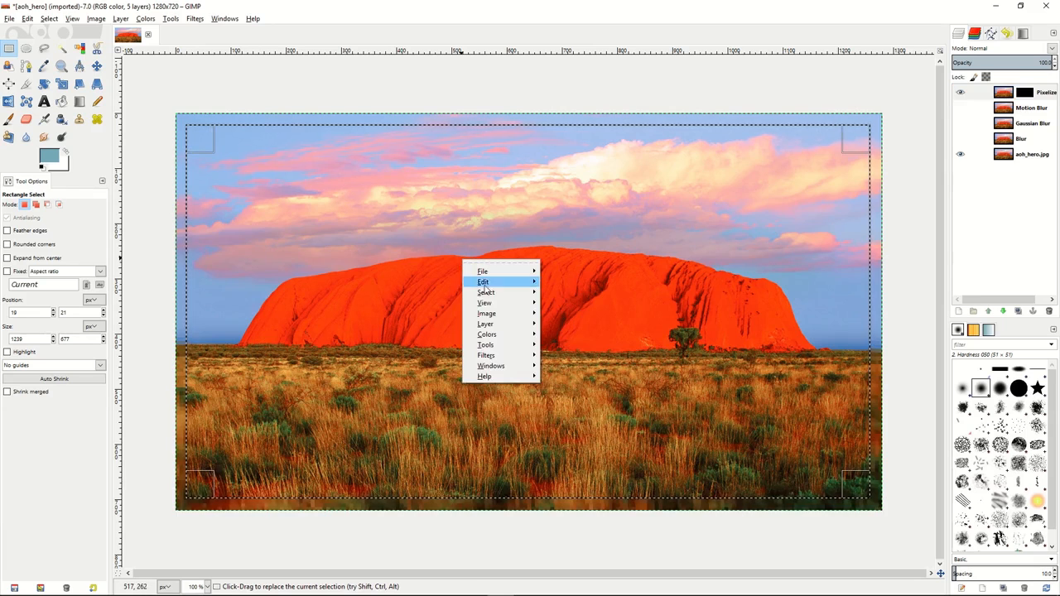
mouse_move(486, 292)
click(567, 312)
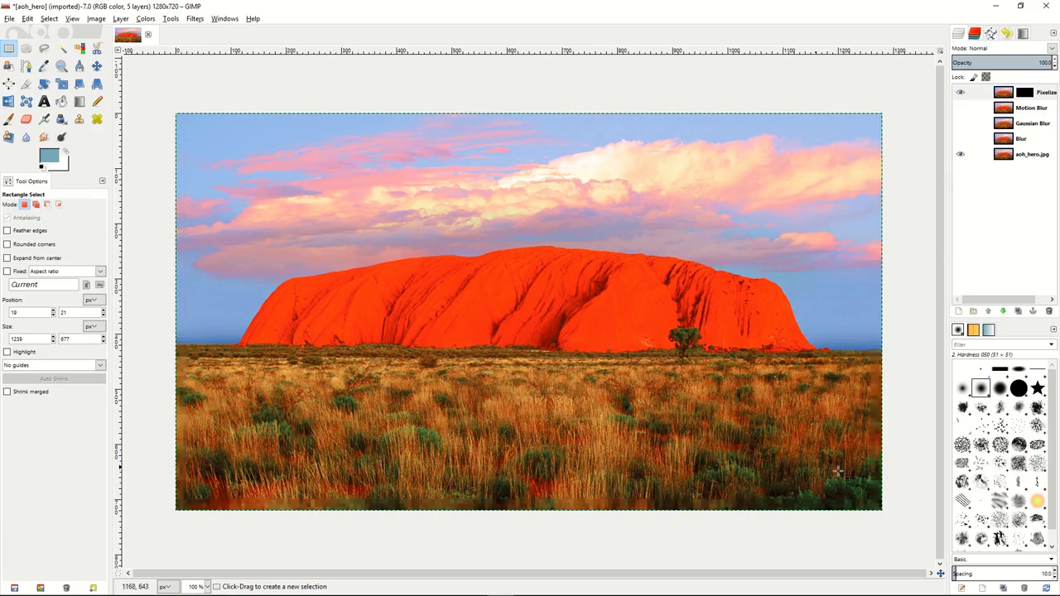